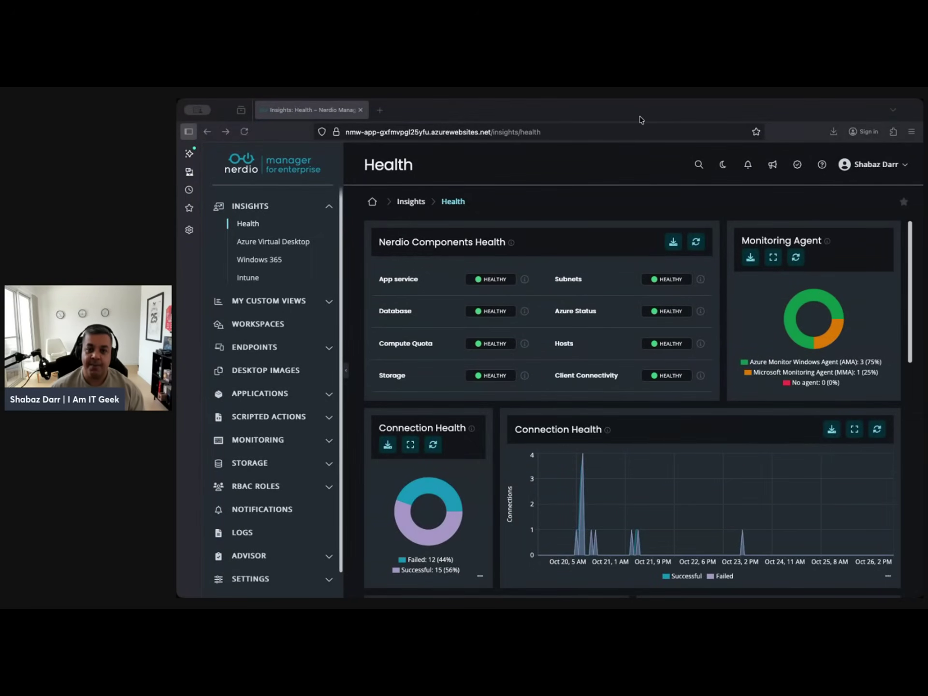
Step: Go to Advisor > Recommendations to see AVD pooled right-sizing: 2 resources, 0 recommendations
left_click(641, 119)
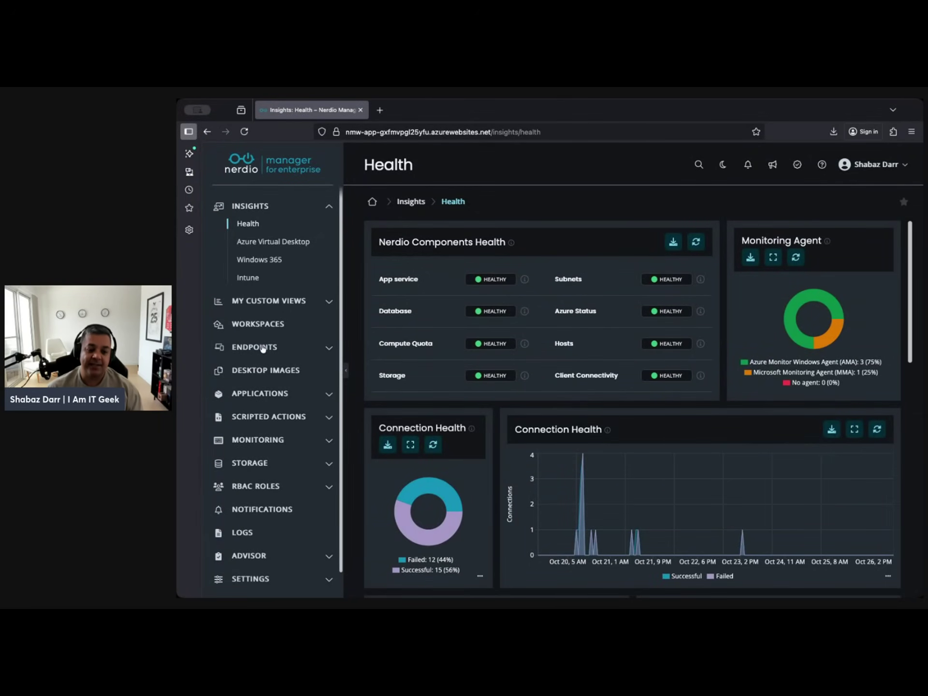
scroll(268, 423, "down", 1)
scroll(270, 426, "up", 1)
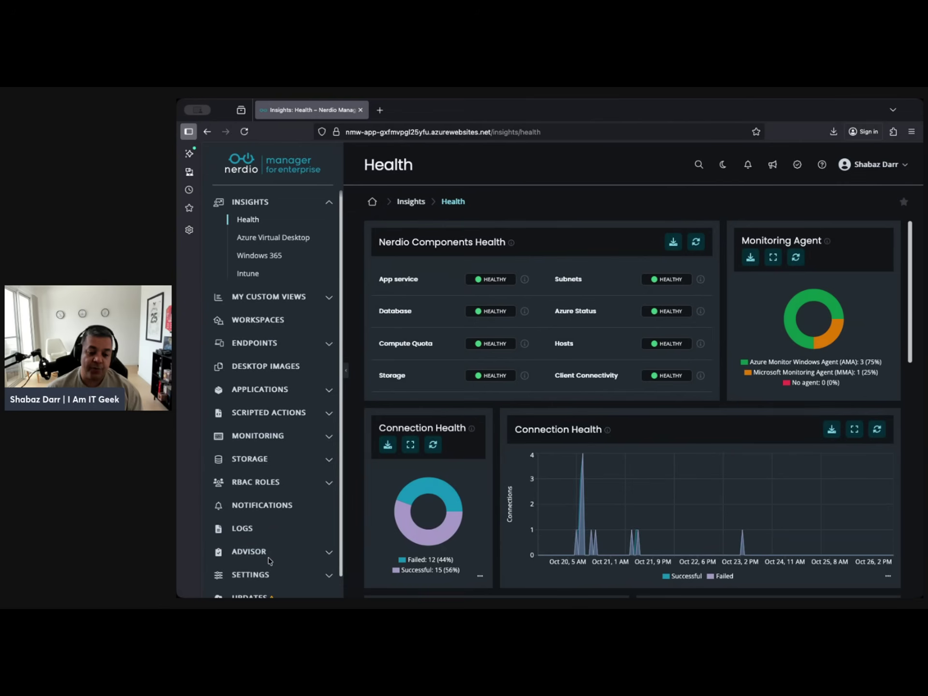
left_click(264, 554)
scroll(264, 556, "down", 2)
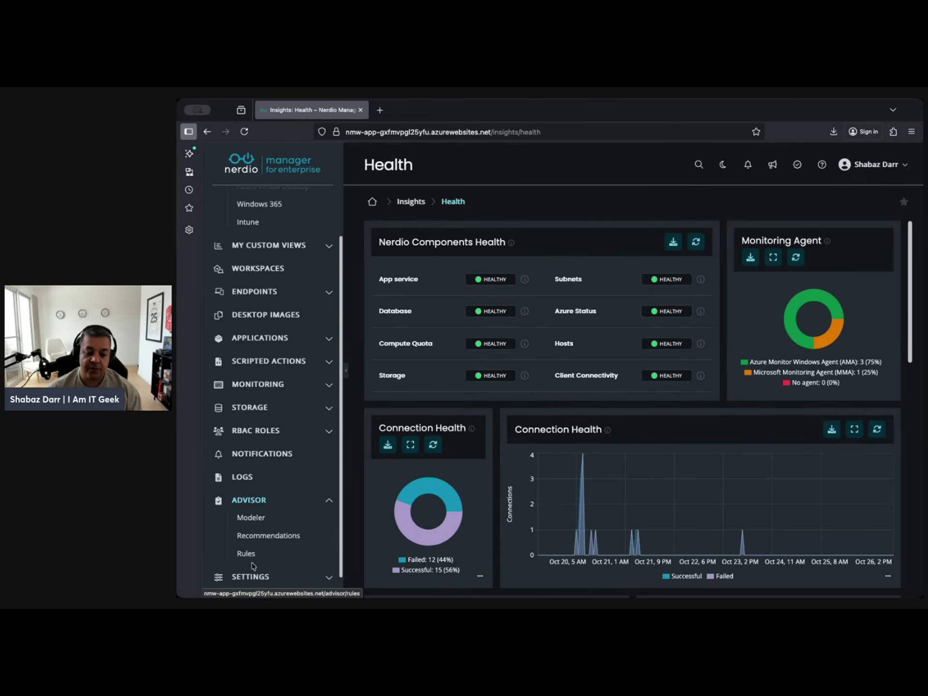
left_click(267, 537)
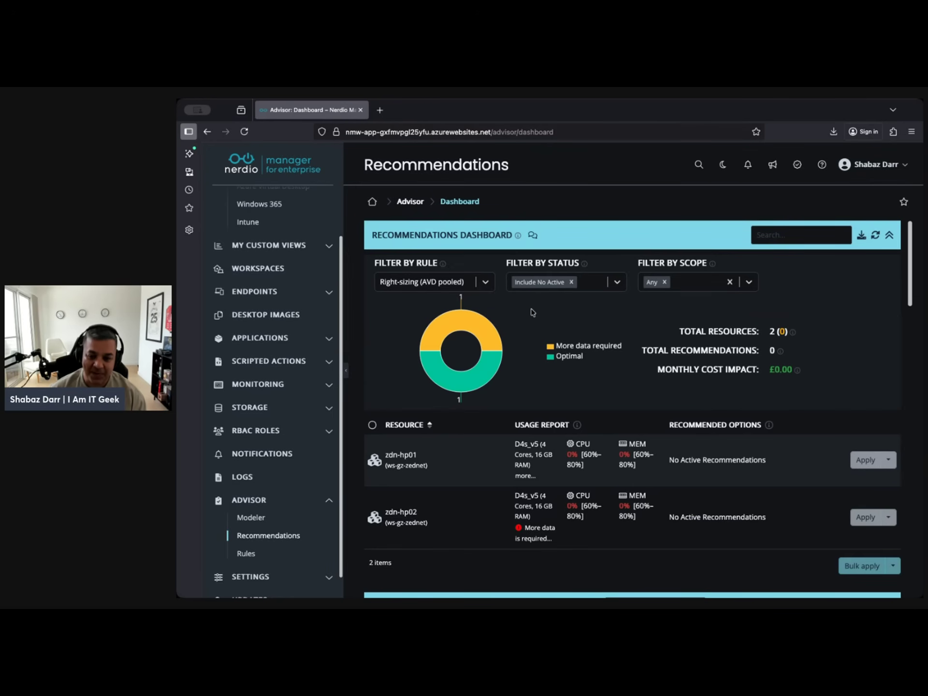
Step: Review the donut chart and Tasks table for both host pools, then list the Filter by Rule options
mouse_move(484, 341)
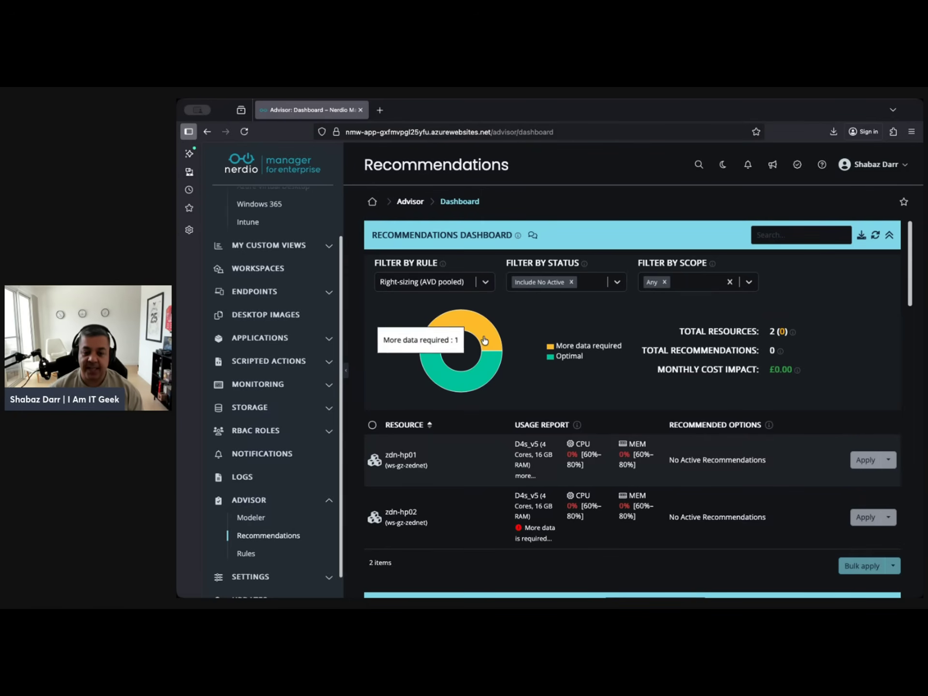
mouse_move(491, 377)
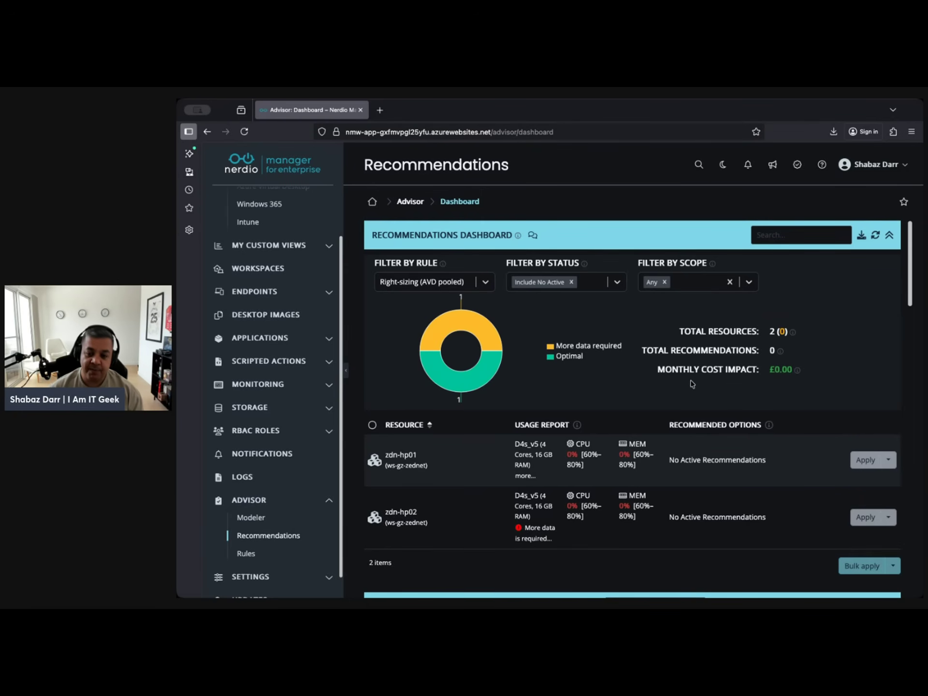
scroll(756, 374, "down", 1)
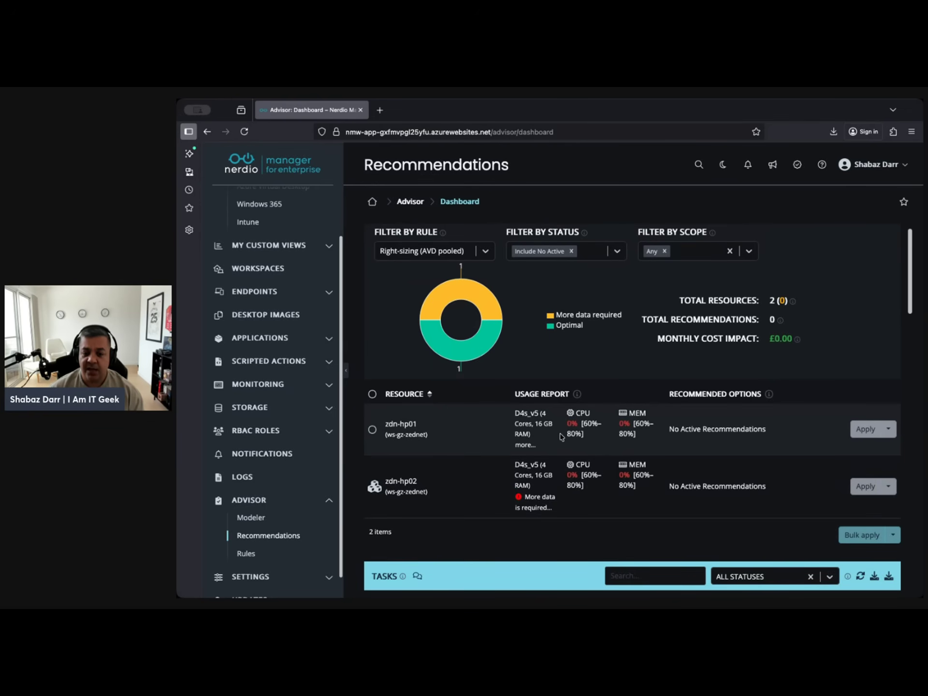
scroll(566, 439, "down", 1)
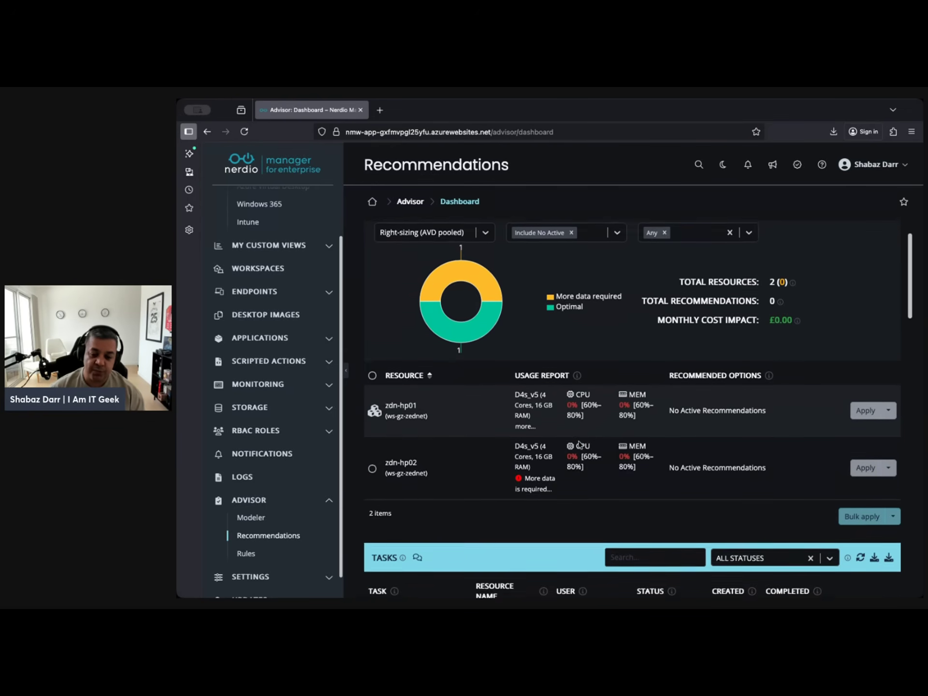
scroll(458, 435, "down", 1)
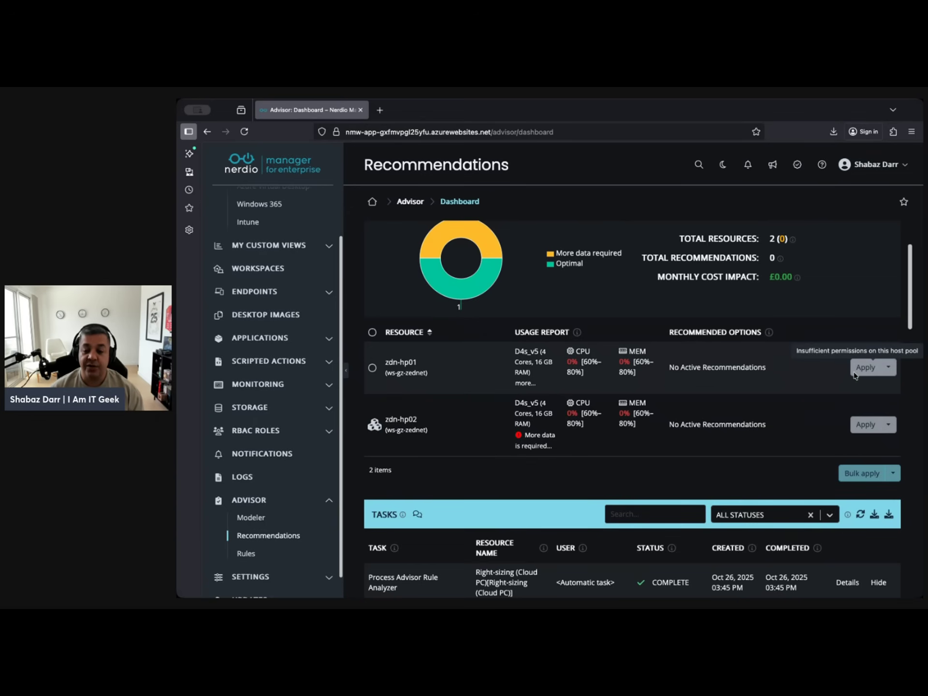
scroll(856, 373, "down", 3)
scroll(884, 507, "down", 2)
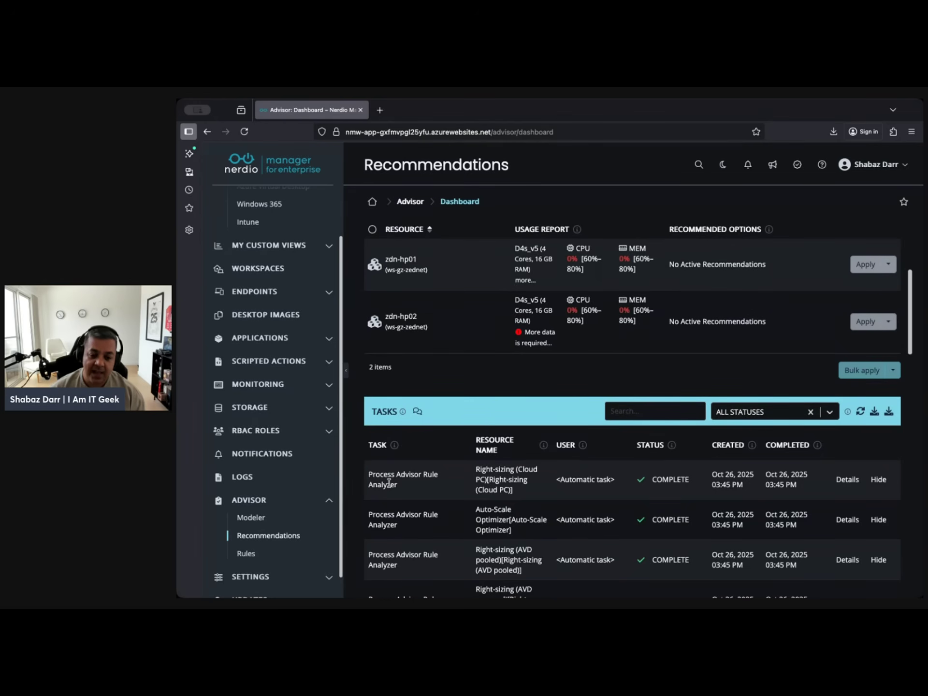
scroll(387, 481, "down", 3)
scroll(389, 483, "down", 1)
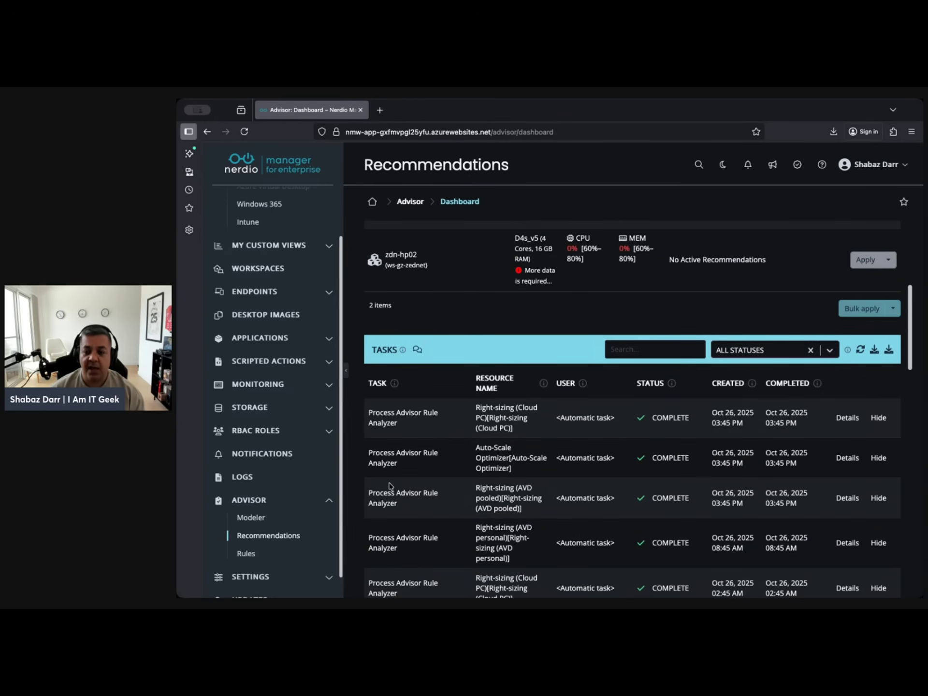
scroll(580, 468, "up", 5)
scroll(609, 416, "up", 1)
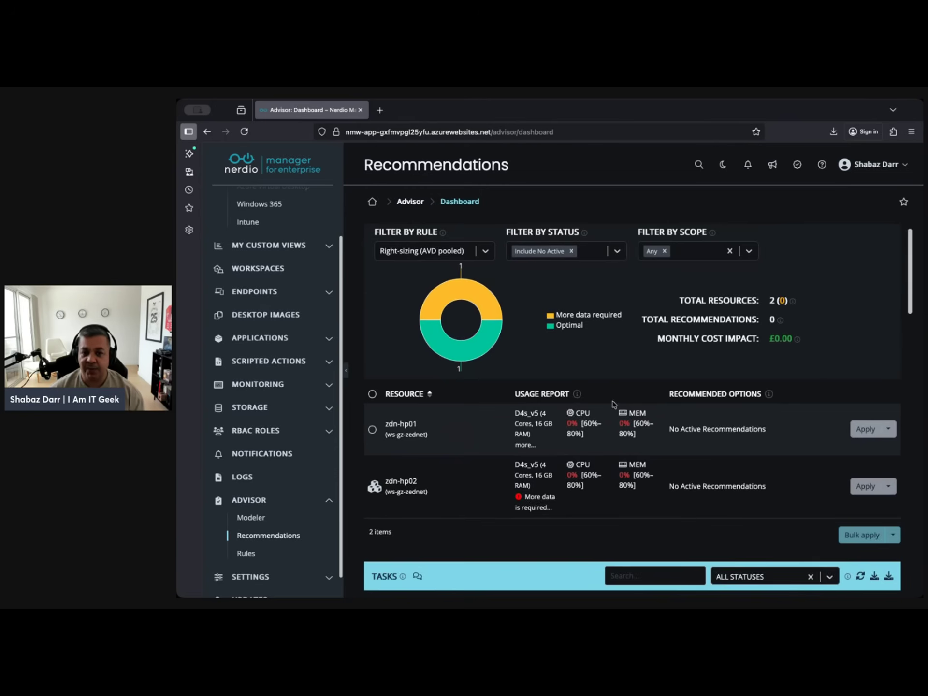
scroll(612, 404, "up", 1)
left_click(486, 283)
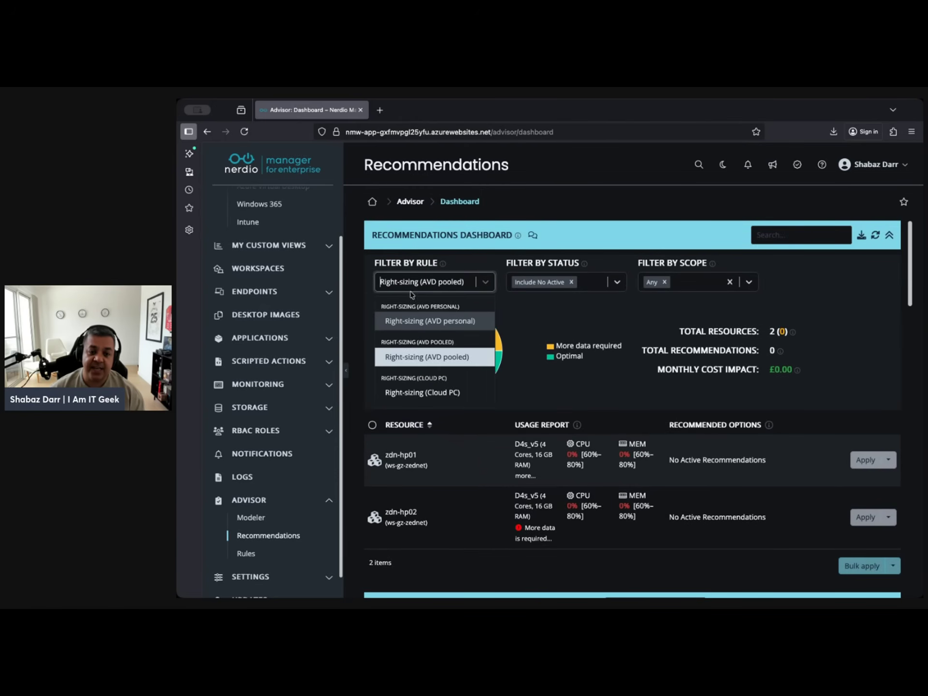
Step: Filter by Right-sizing (Cloud PC) to show two License Reclaim Cloud PCs totalling -£98.50 monthly
left_click(407, 395)
scroll(501, 499, "down", 1)
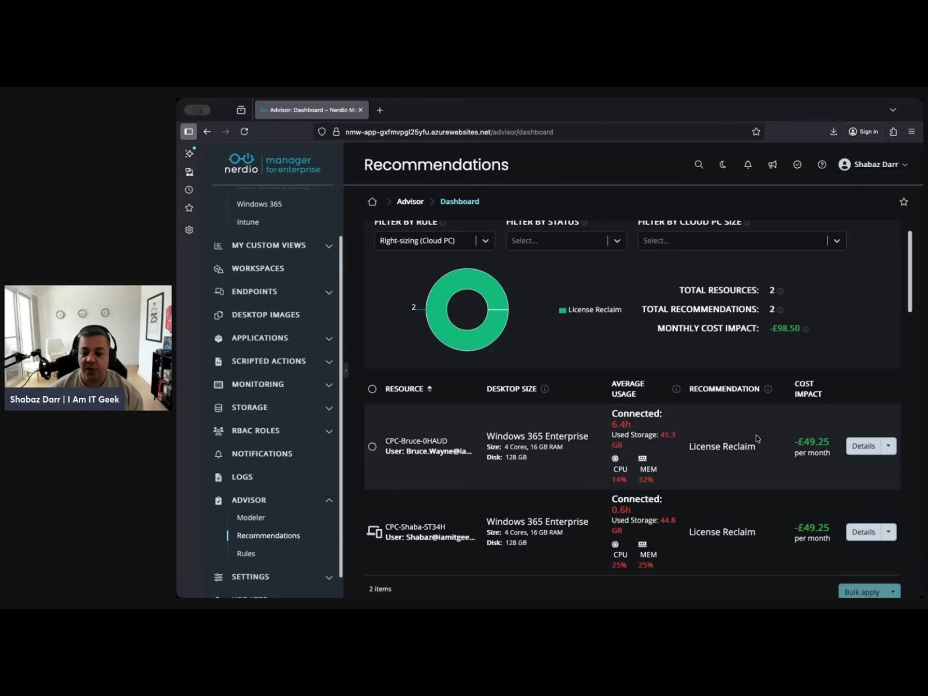
left_click(893, 448)
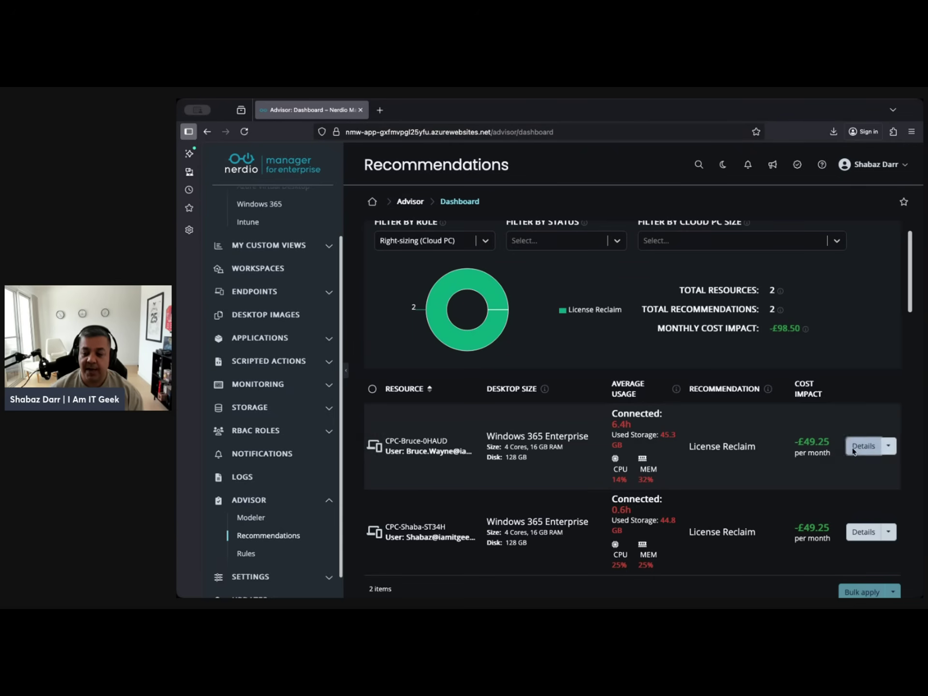
left_click(853, 448)
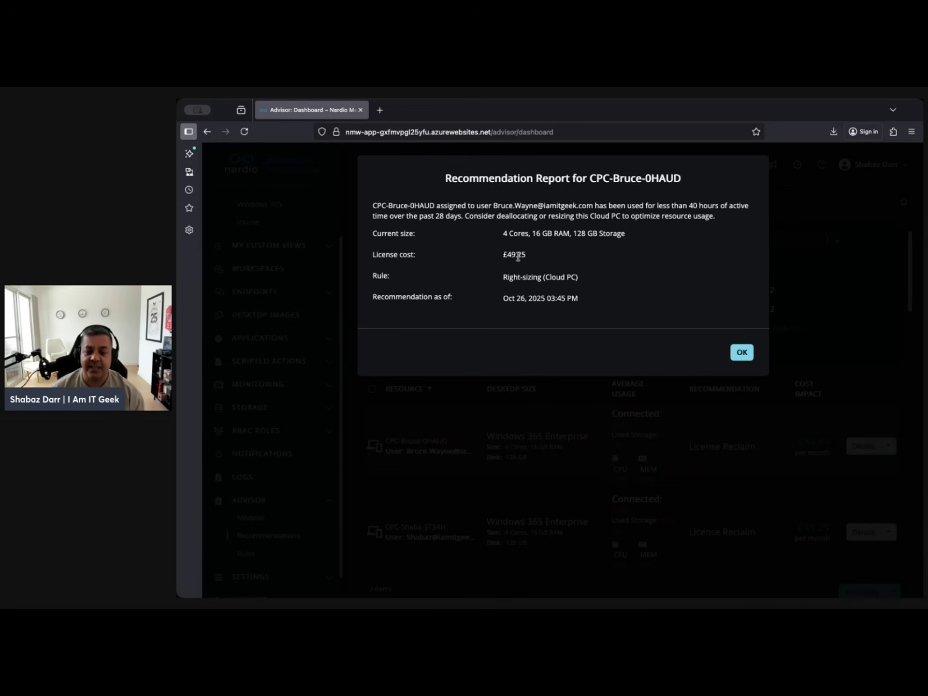
left_click(740, 351)
left_click(865, 531)
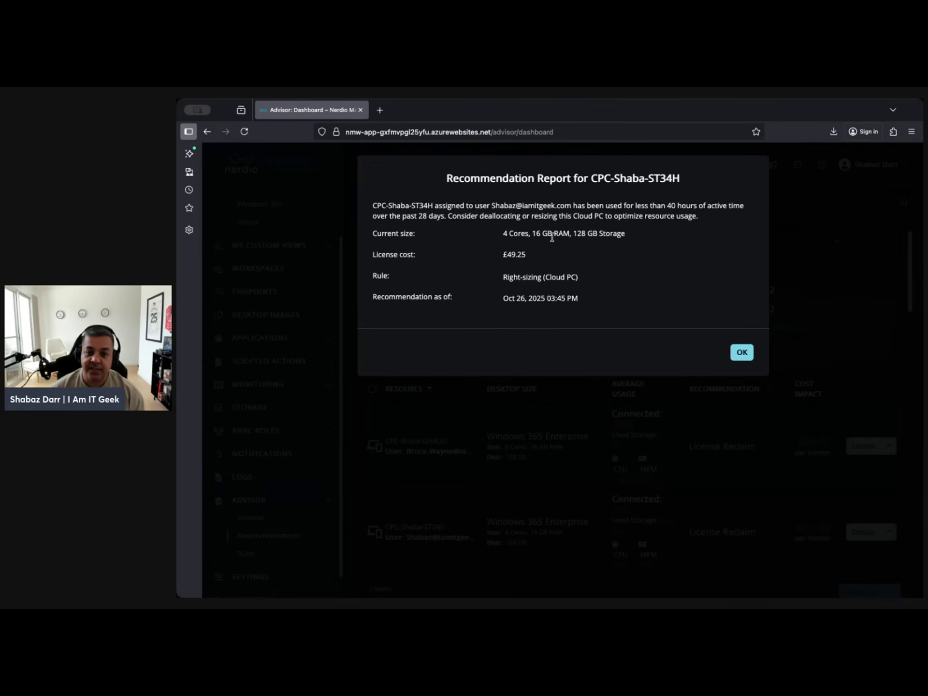
left_click(741, 352)
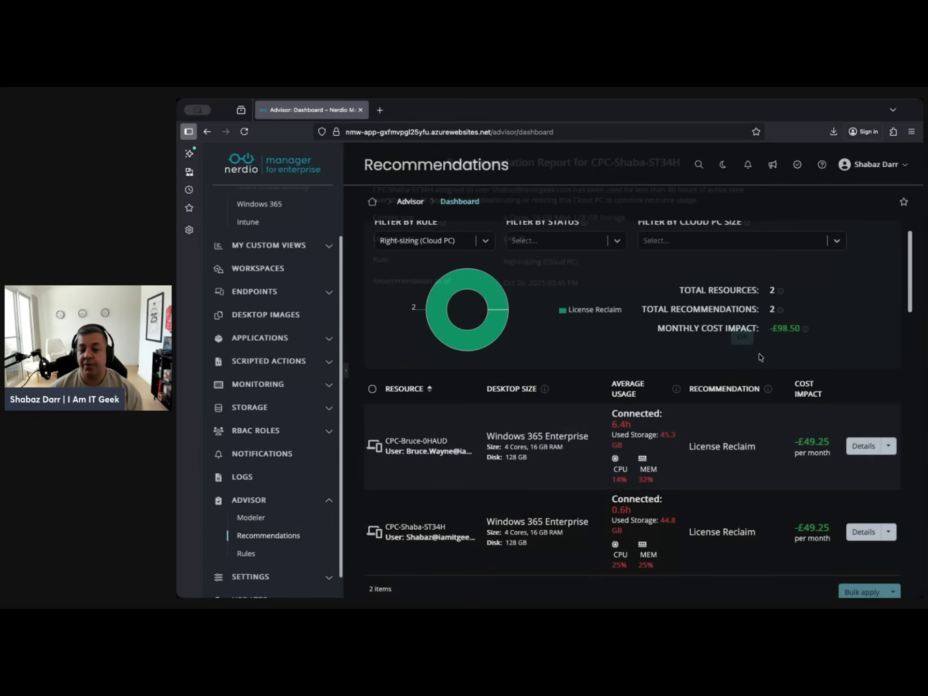
Step: Set Filter by Rule back to Right-sizing (AVD pooled), showing both host pools with £0.00 impact
scroll(559, 425, "down", 2)
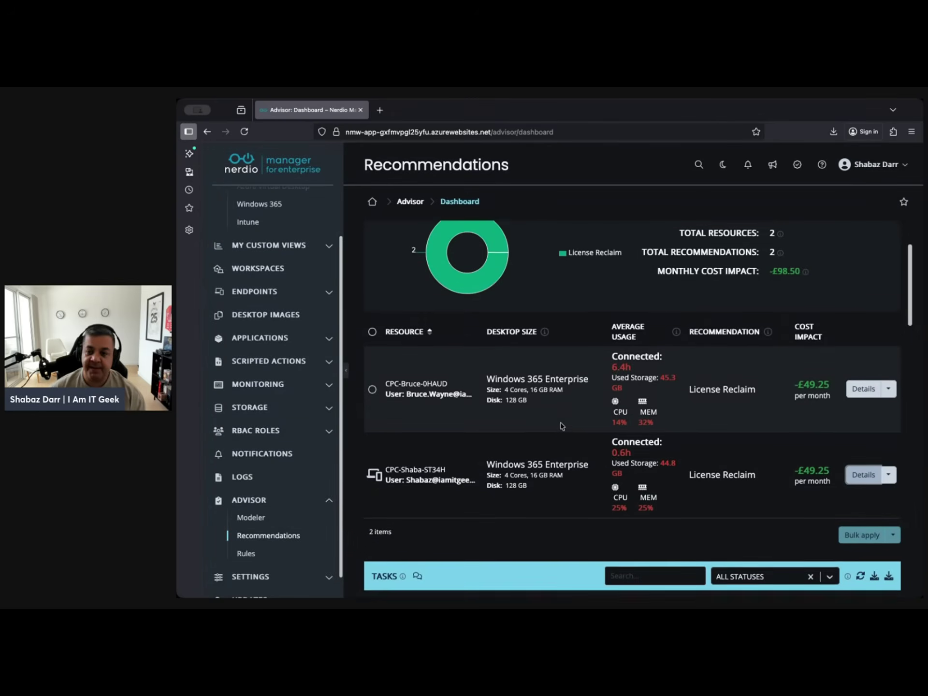
scroll(560, 425, "up", 3)
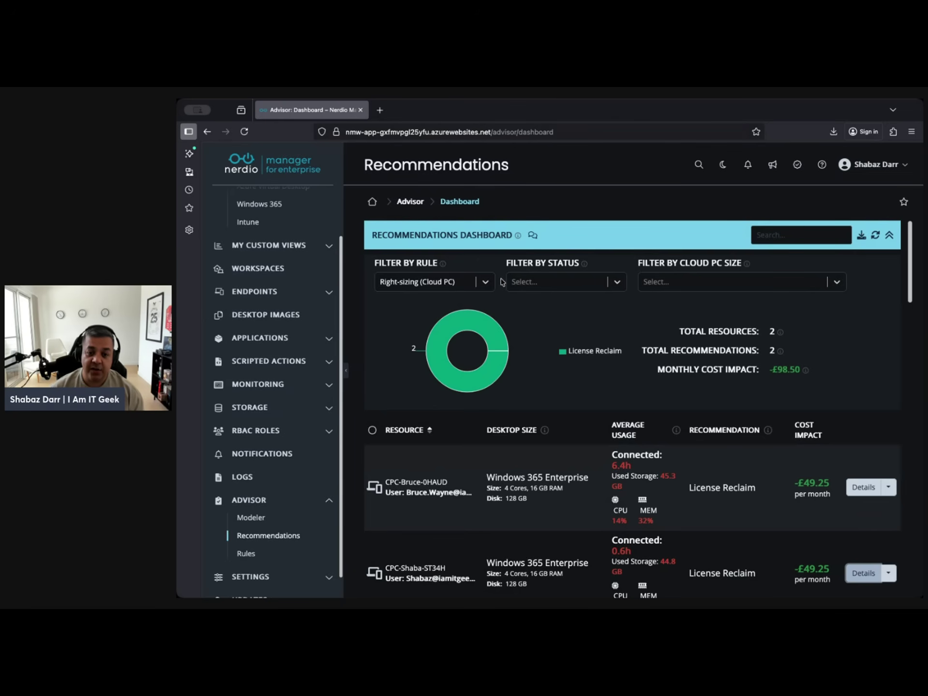
left_click(483, 286)
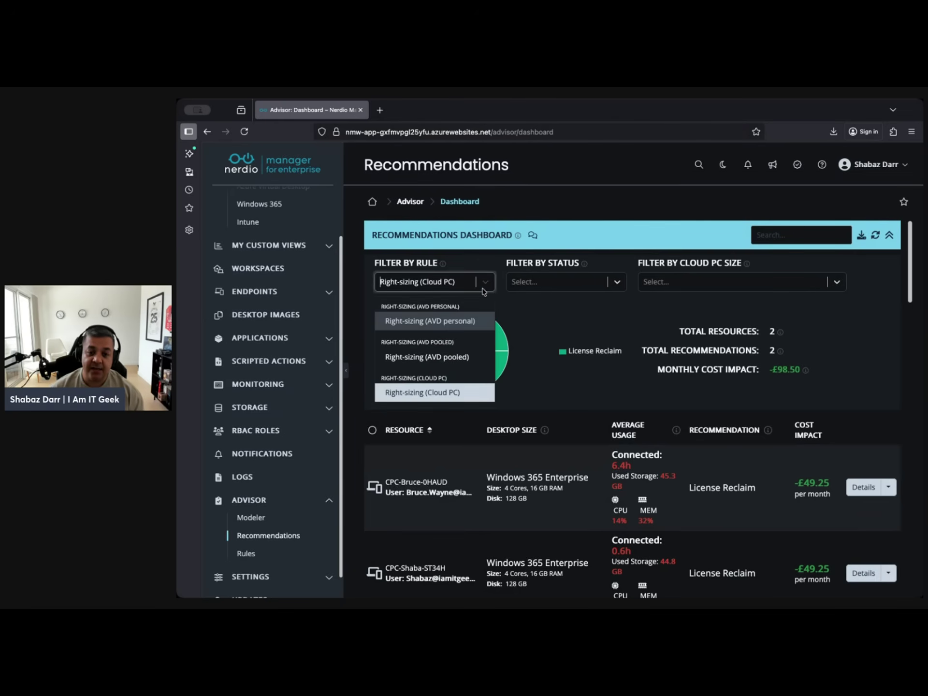
left_click(404, 359)
scroll(532, 328, "down", 1)
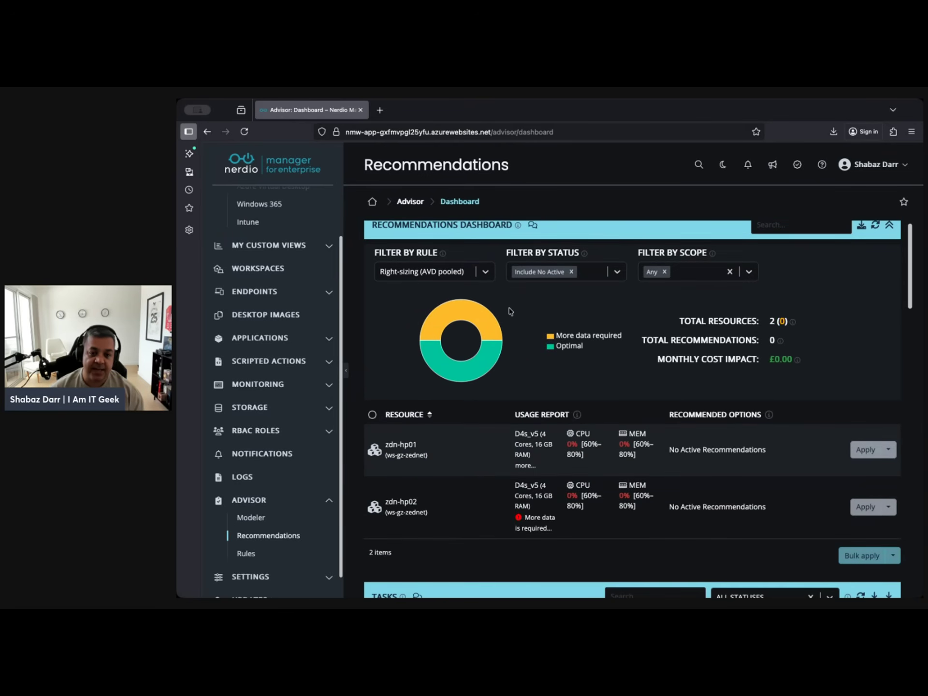
scroll(492, 464, "down", 1)
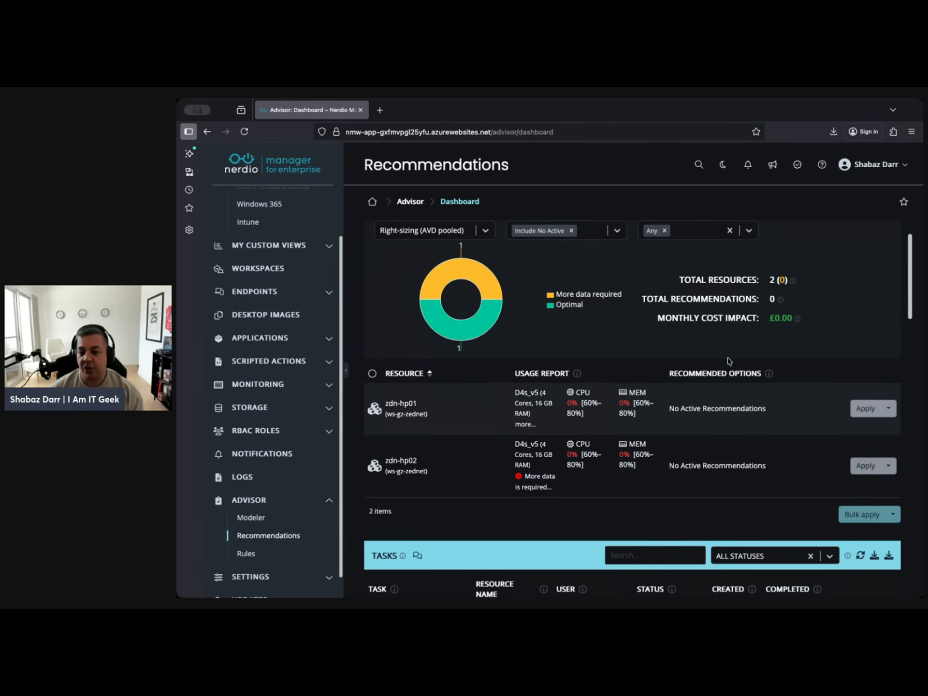
scroll(723, 339, "up", 2)
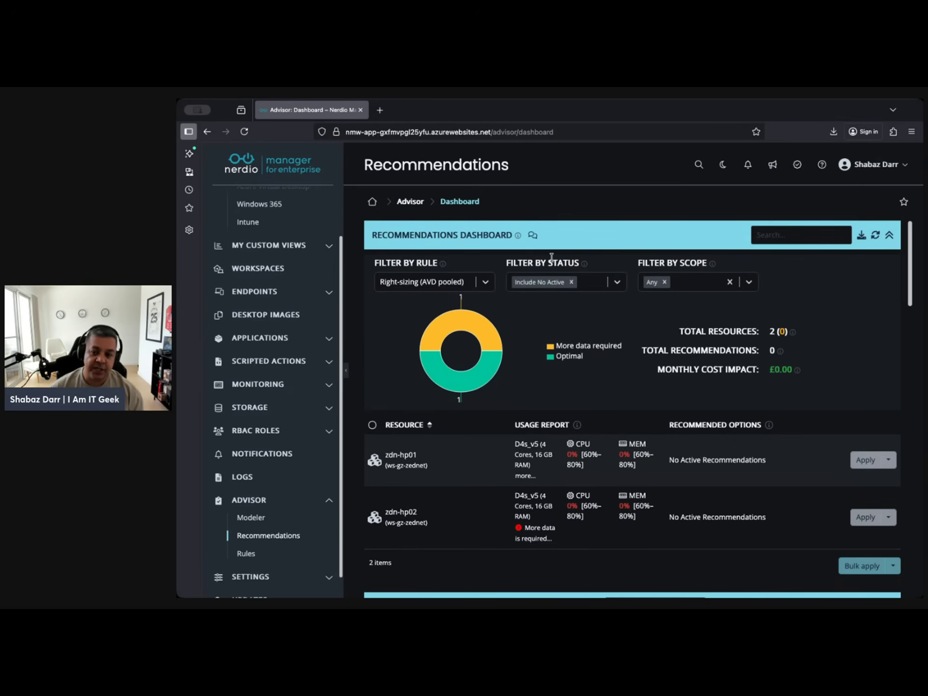